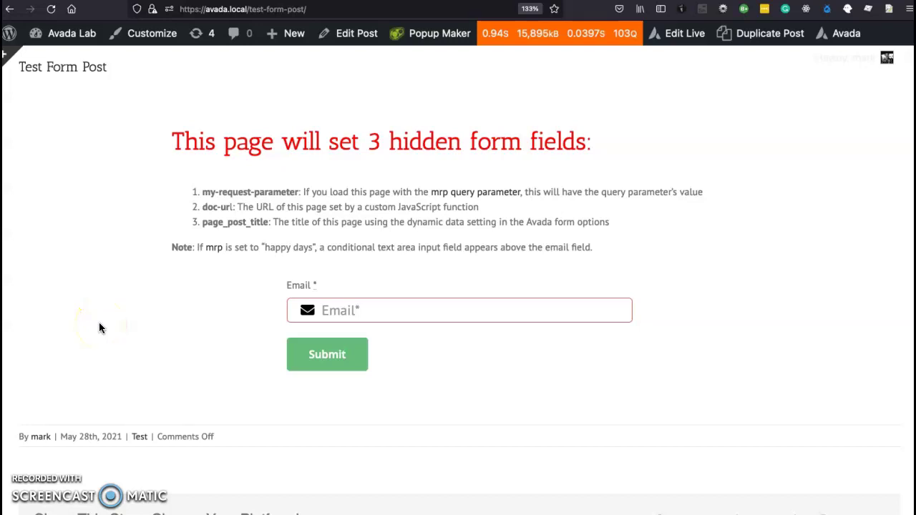
Highlight the page's descriptions of the doc-url, page_post_title and my-request-parameter hidden fields.
triple_click(207, 207)
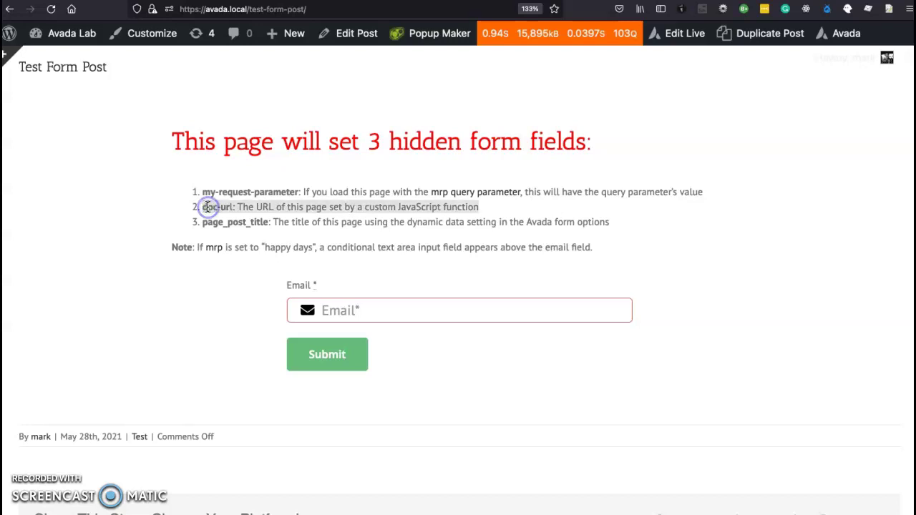
triple_click(205, 223)
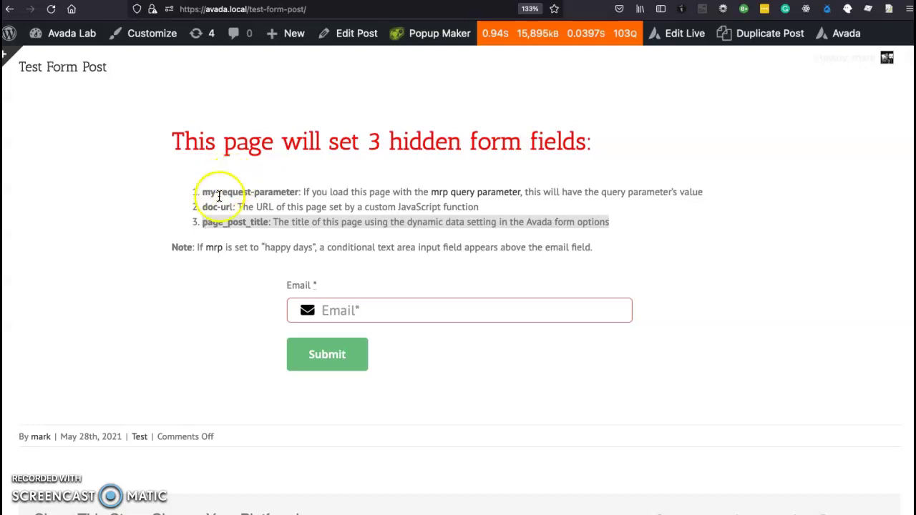
triple_click(212, 208)
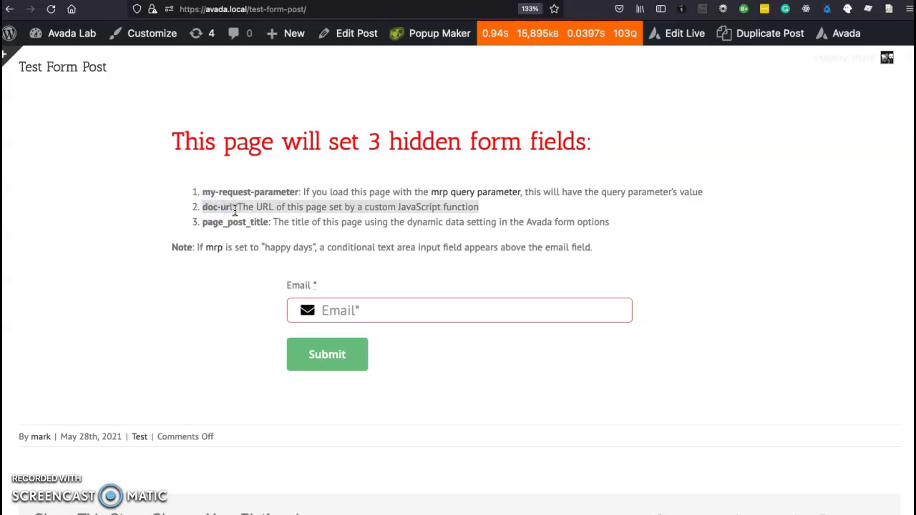
click(206, 192)
triple_click(207, 192)
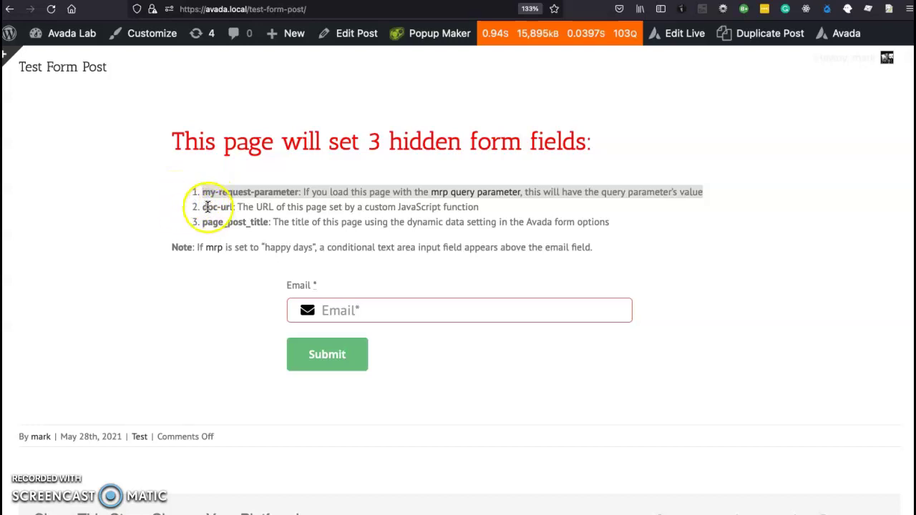
click(208, 207)
triple_click(207, 207)
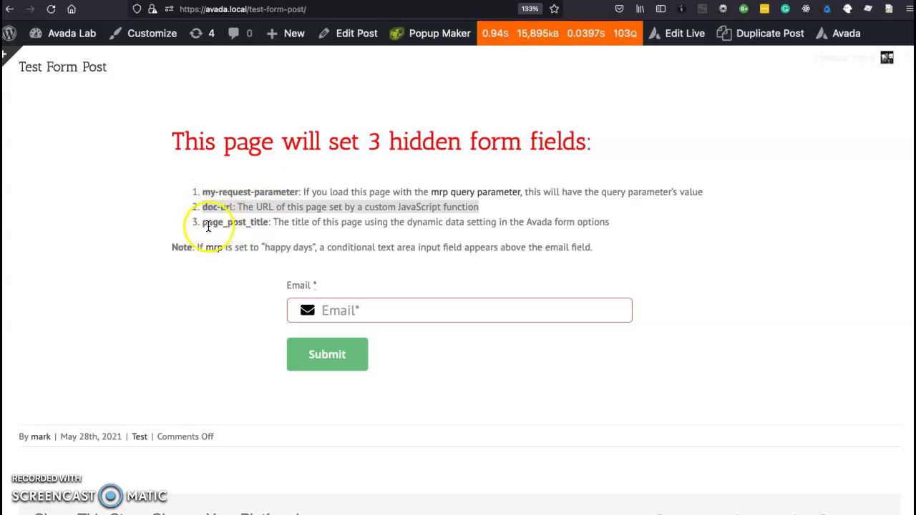
triple_click(208, 226)
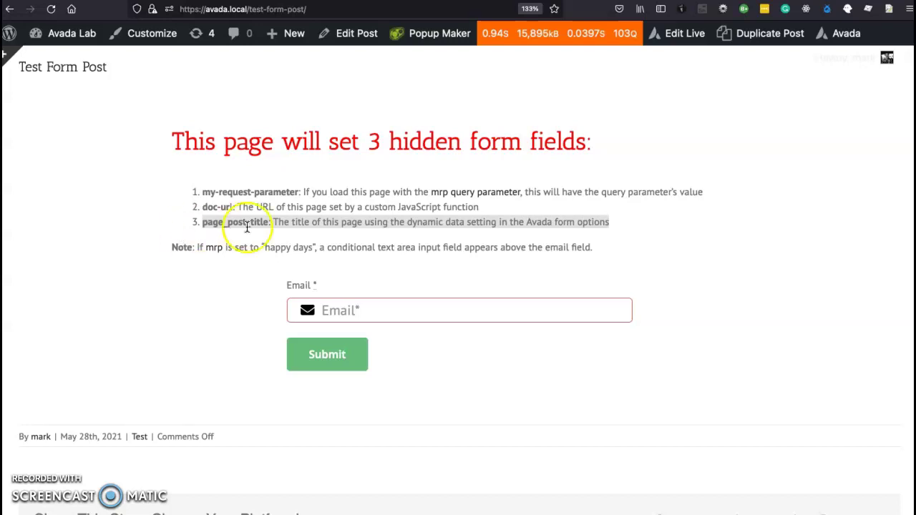
click(224, 208)
triple_click(224, 208)
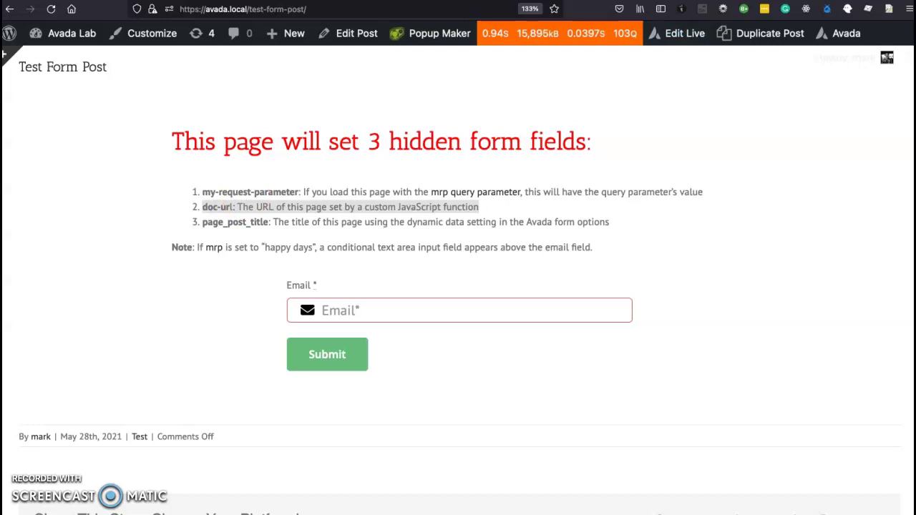
Inspect the my-request-parameter and doc-url hidden inputs, showing doc-url's filled-in URL value.
key(super+alt+i)
scroll(507, 291, up, 3)
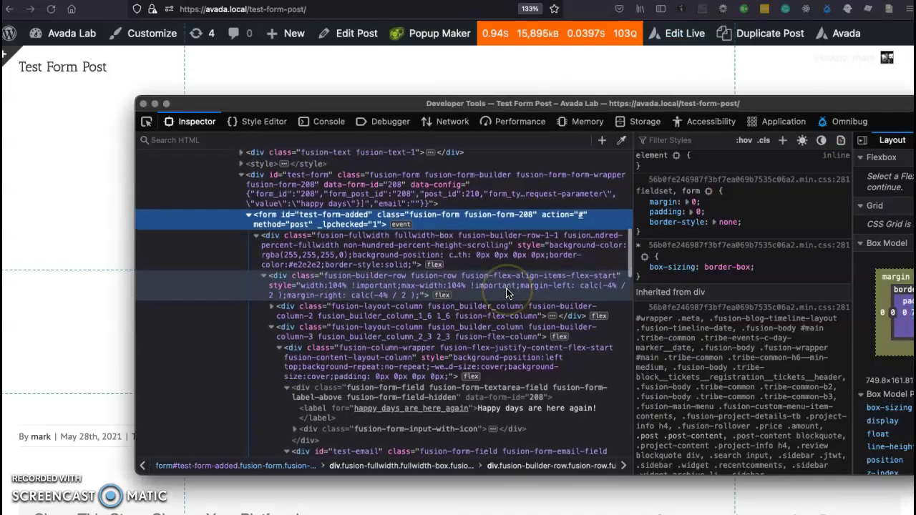
scroll(315, 226, down, 3)
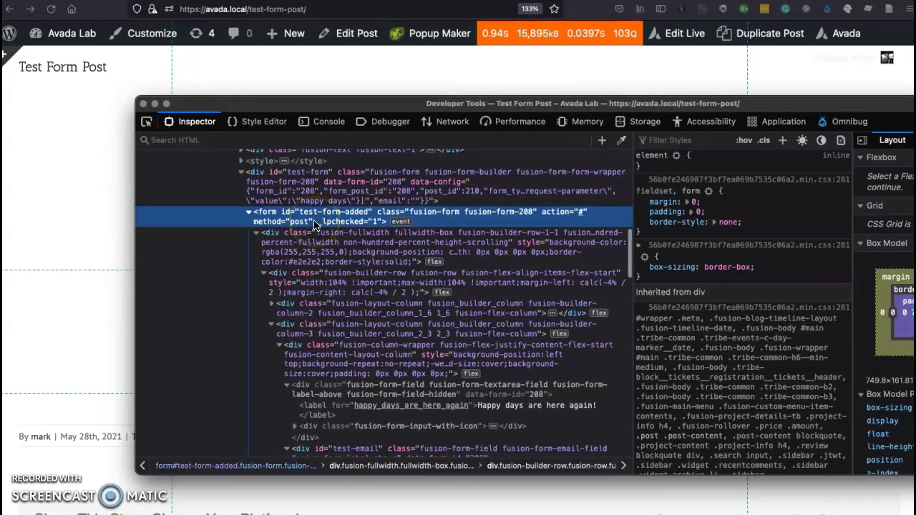
scroll(315, 225, down, 10)
click(378, 211)
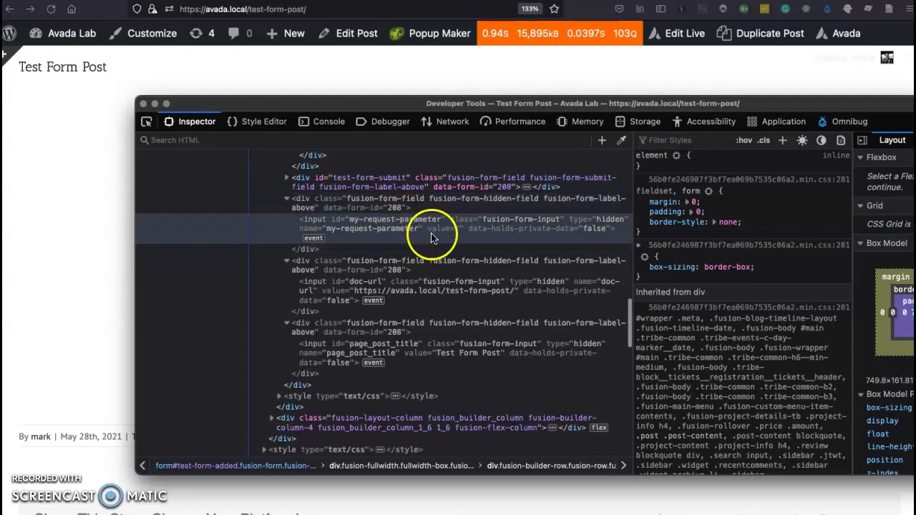
scroll(430, 231, down, 1)
click(286, 191)
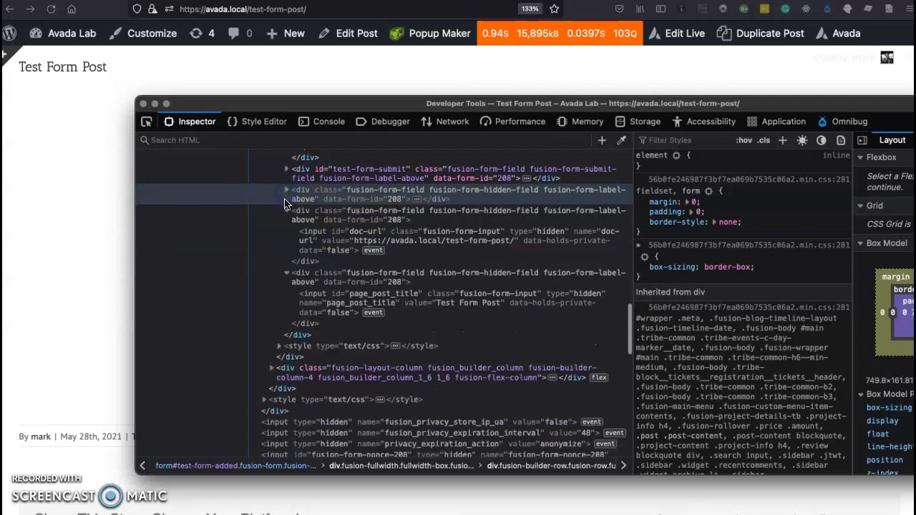
click(358, 236)
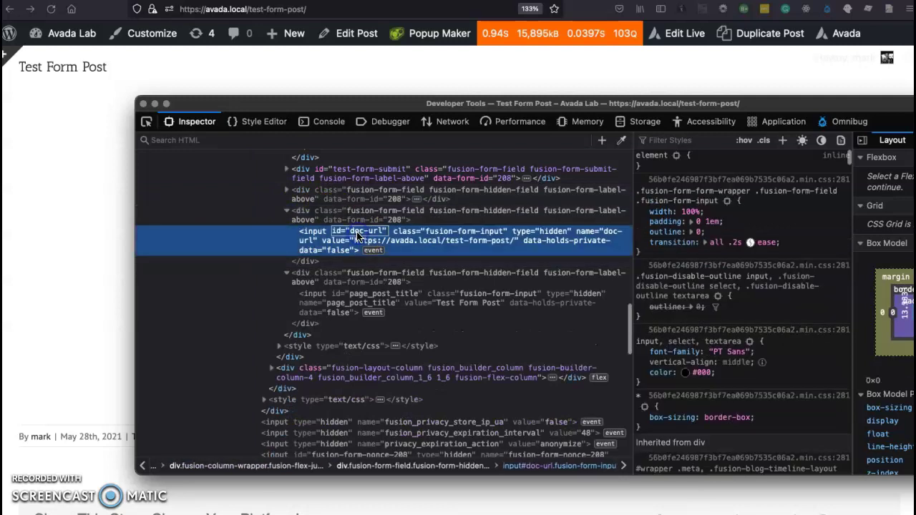
mouse_move(358, 235)
mouse_down()
mouse_move(345, 227)
mouse_move(360, 226)
mouse_move(335, 223)
mouse_move(333, 231)
mouse_move(365, 245)
mouse_up()
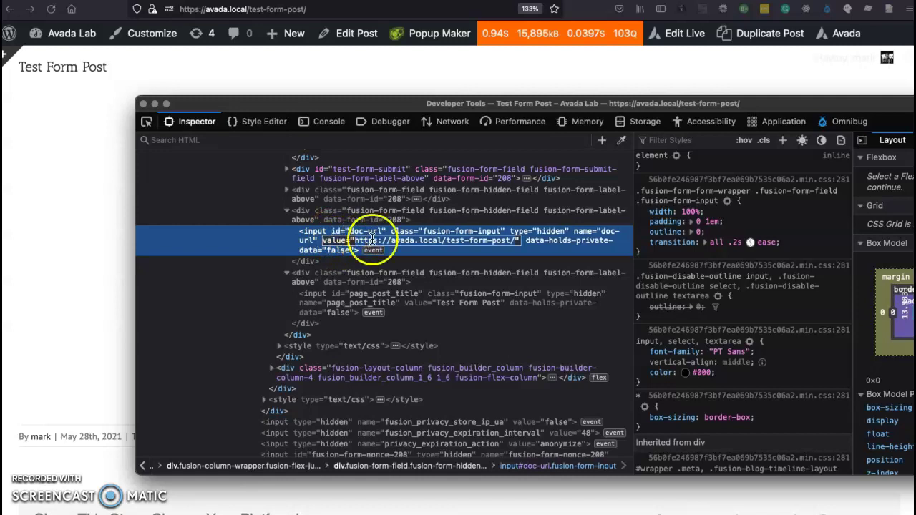
click(445, 239)
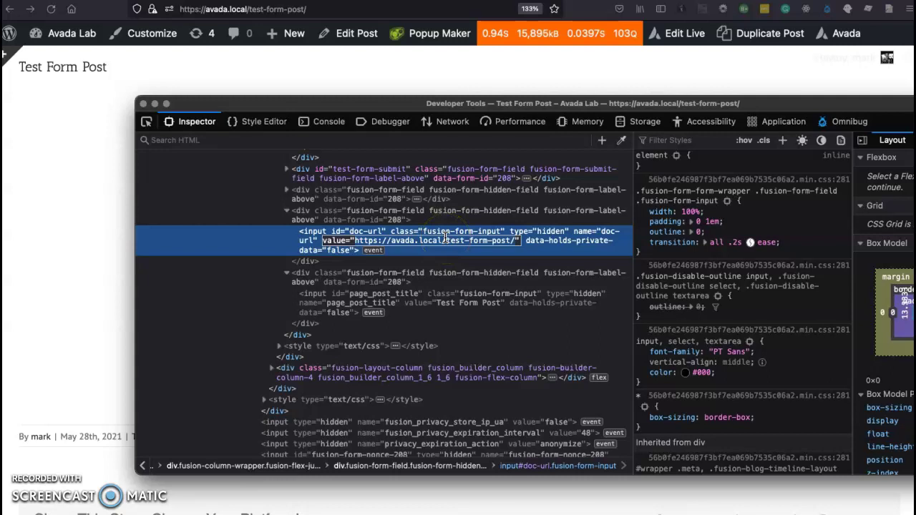
Compare doc-url's value to the page address and page_post_title's 'Test Form Post' value to the title.
key(F12)
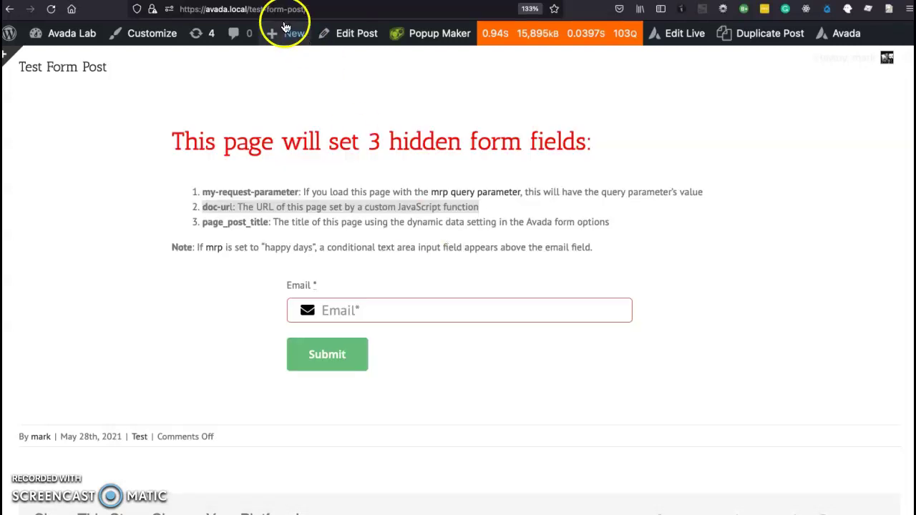
click(245, 10)
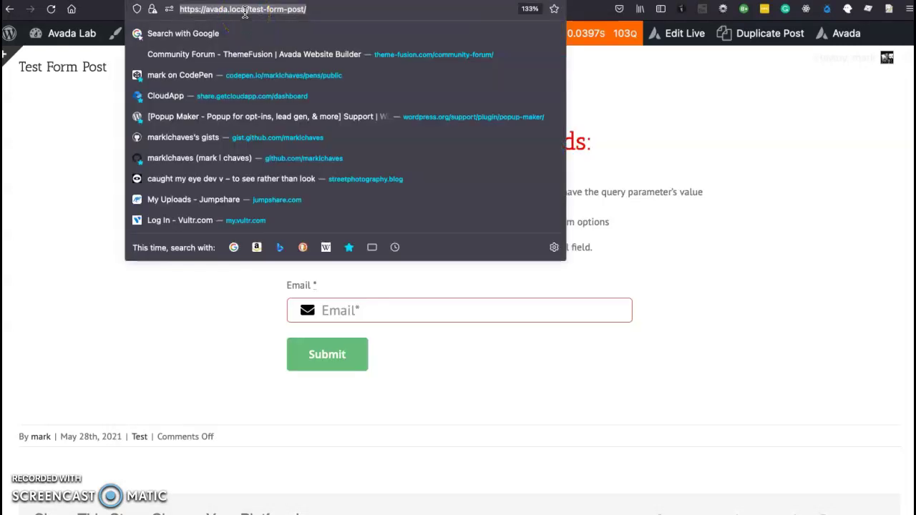
key(F12)
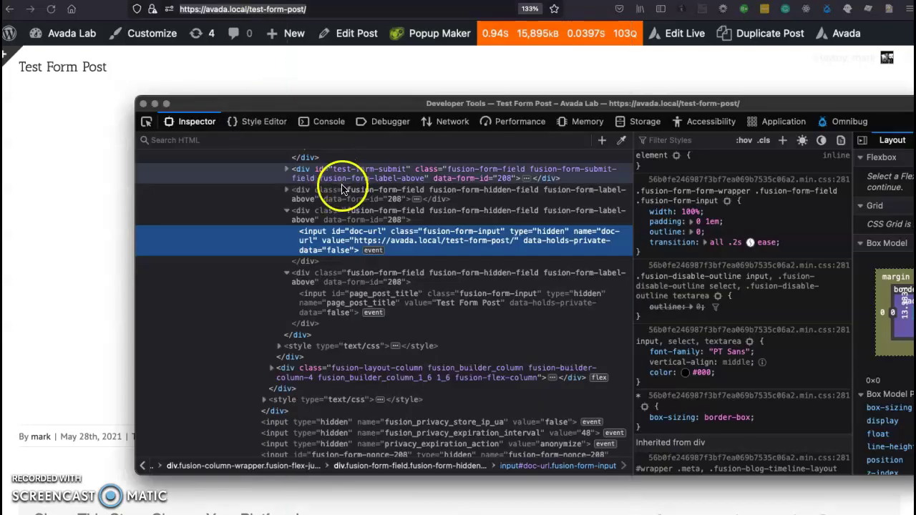
click(327, 304)
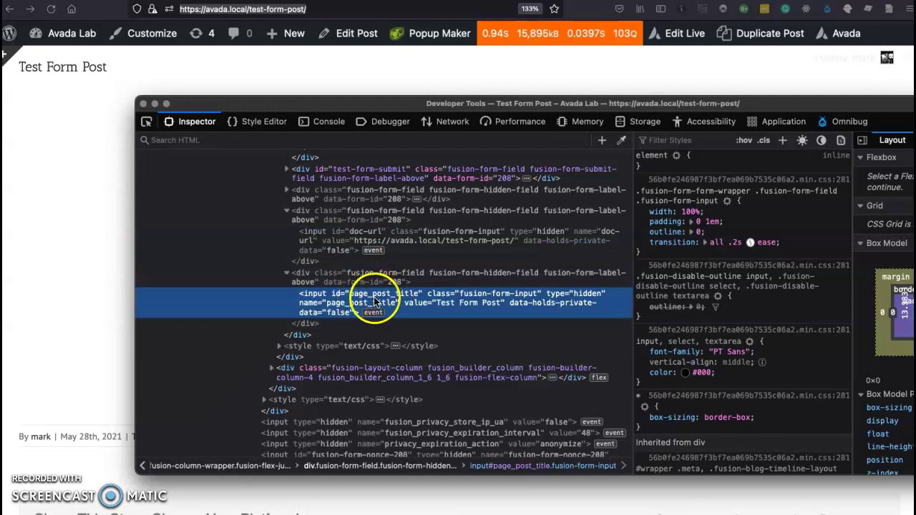
double_click(354, 300)
drag(285, 304, 411, 308)
double_click(413, 306)
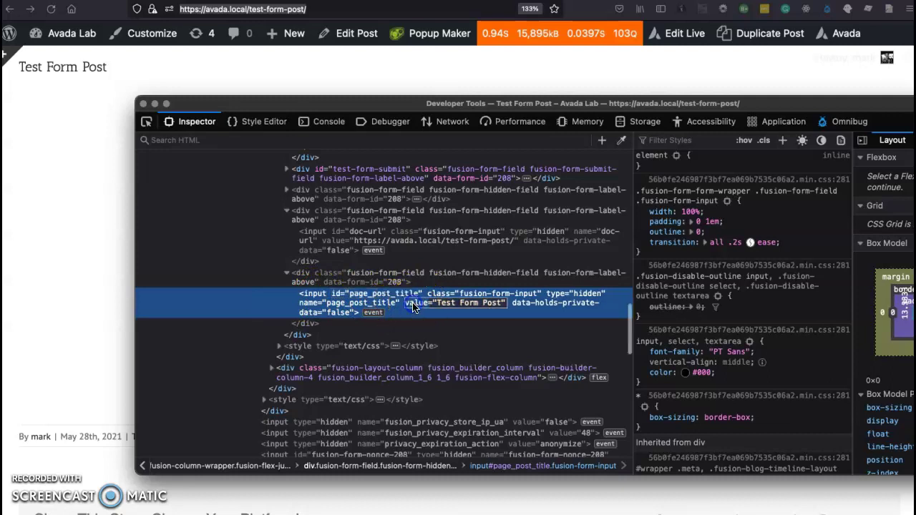
click(444, 303)
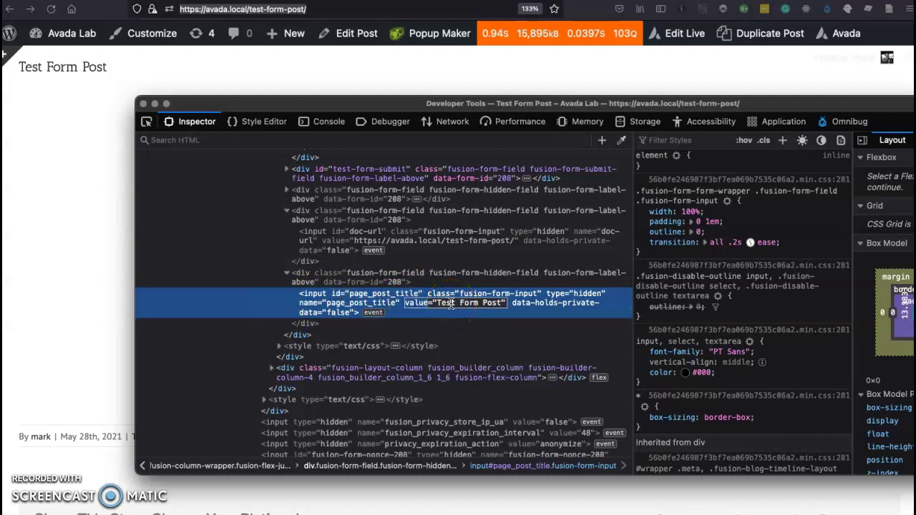
key(super+alt+i)
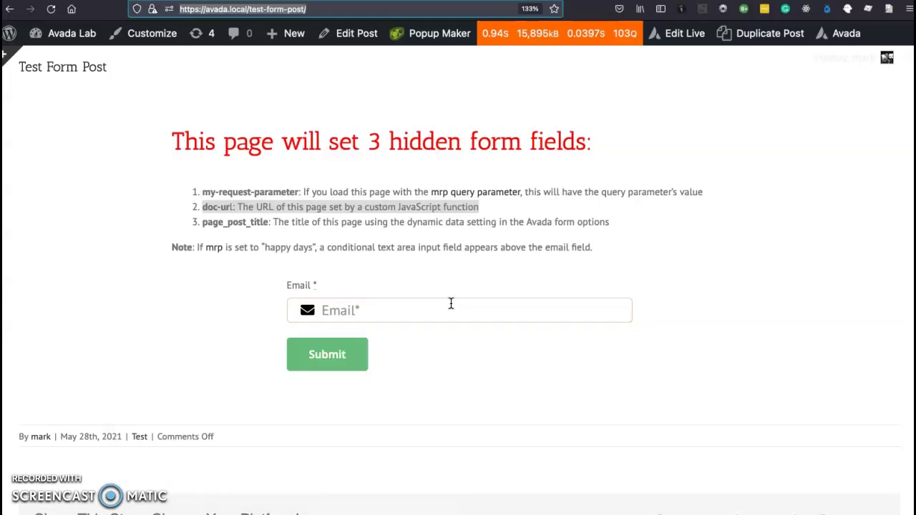
click(101, 68)
triple_click(101, 68)
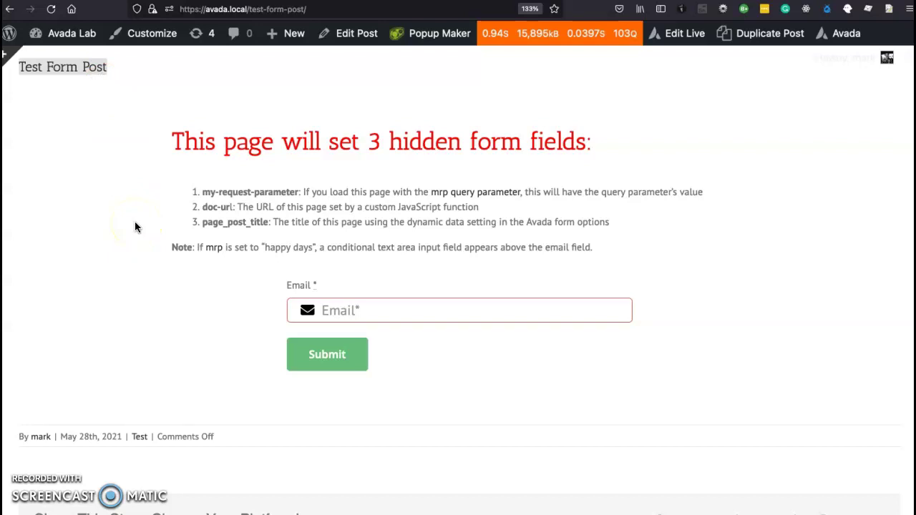
key(ctrl+Tab)
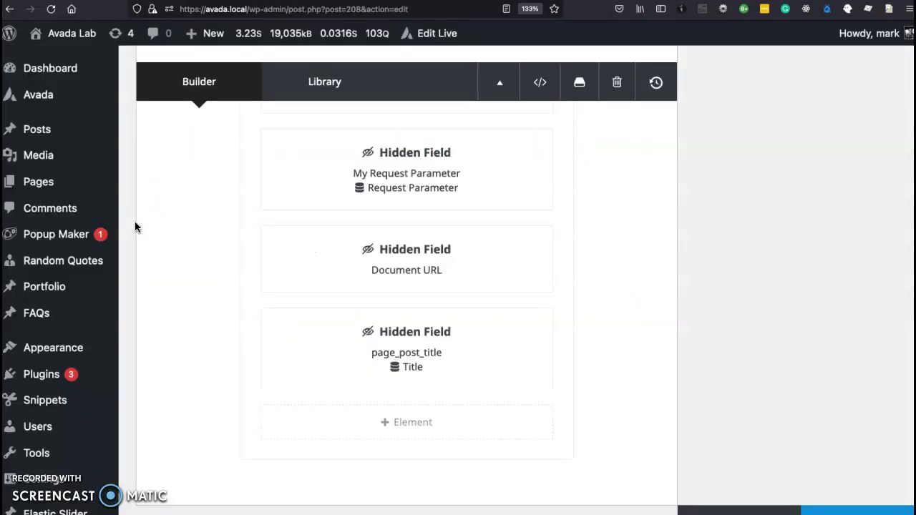
scroll(184, 229, up, 10)
scroll(184, 229, down, 3)
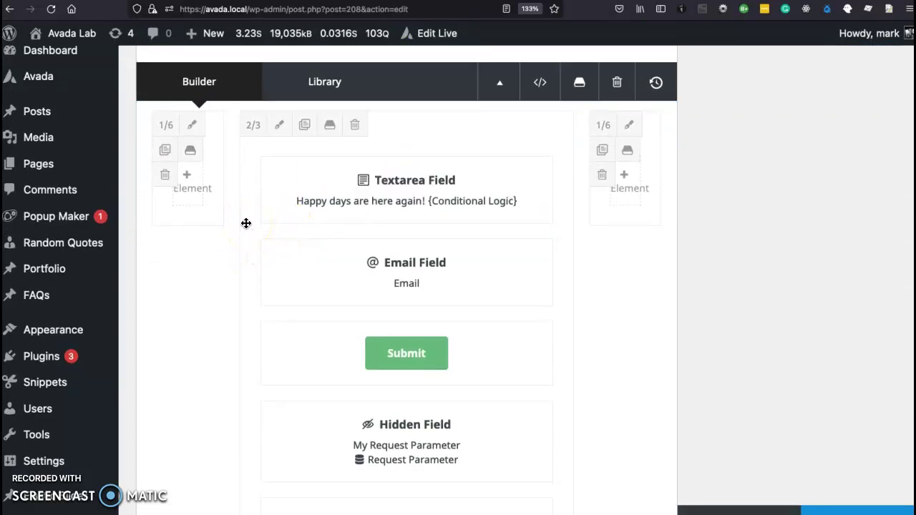
key(ctrl+Tab)
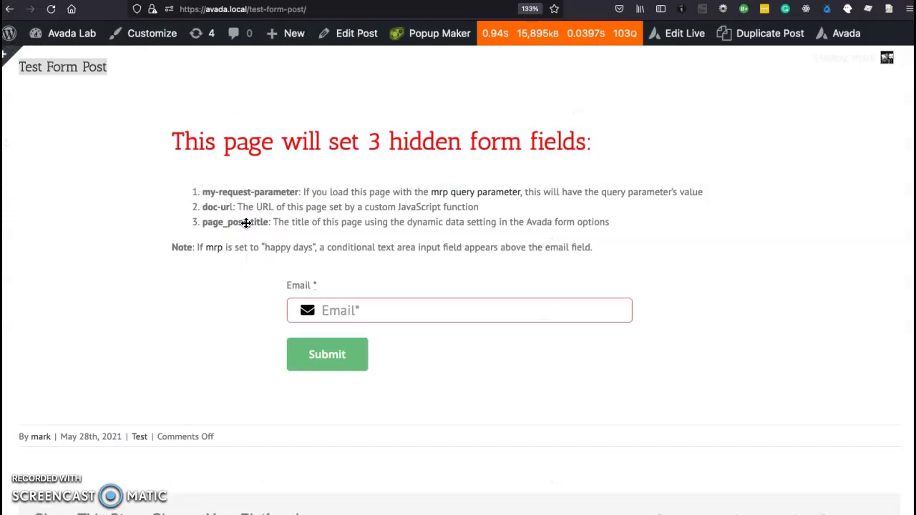
key(ctrl+shift+Tab)
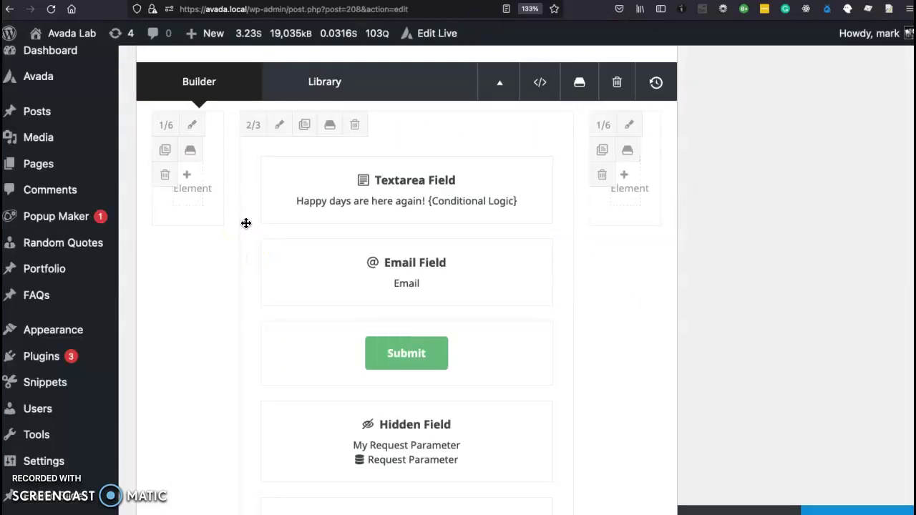
click(222, 257)
click(222, 265)
scroll(222, 266, down, 1)
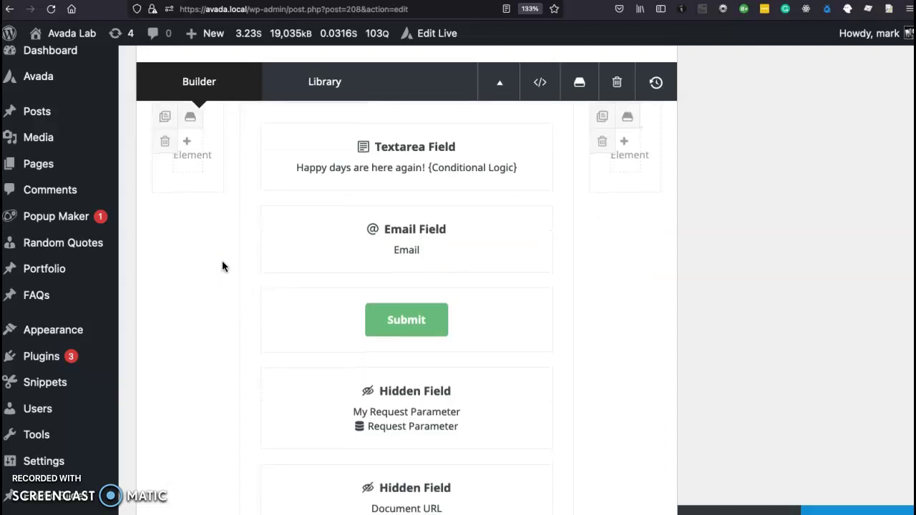
scroll(222, 266, down, 2)
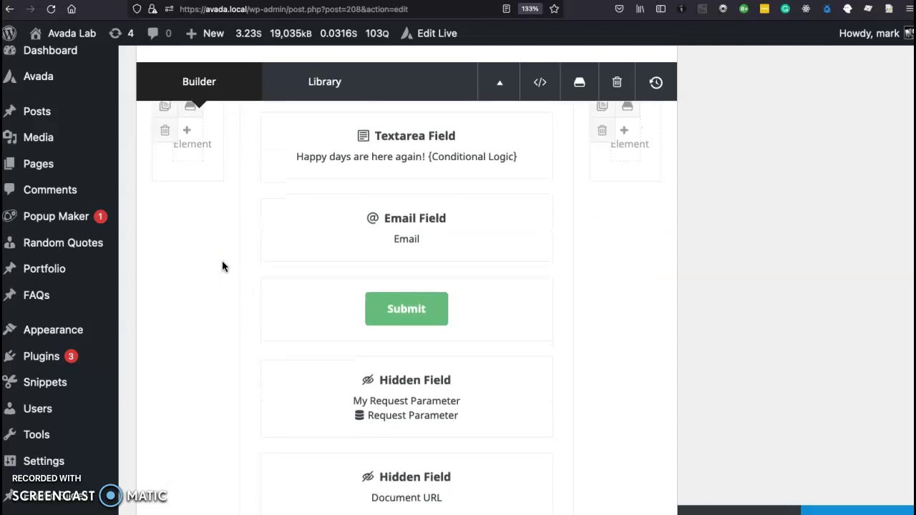
drag(359, 190, 223, 230)
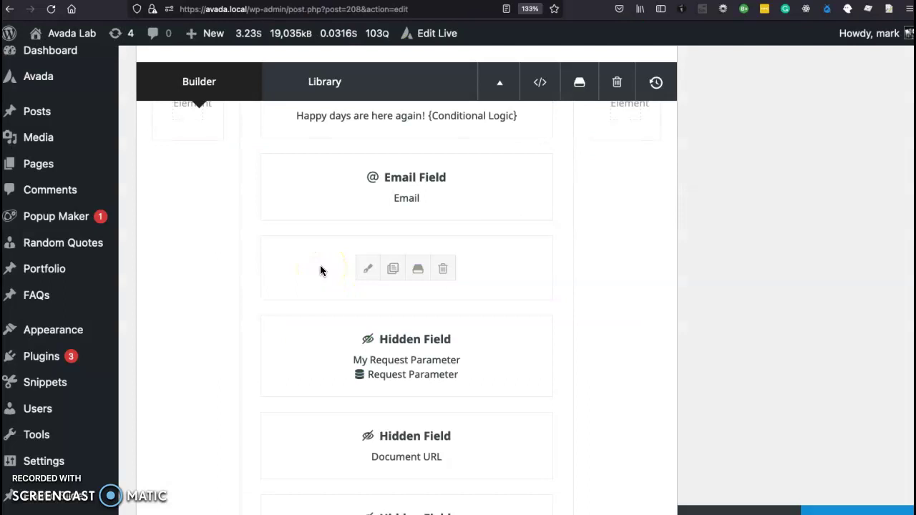
drag(319, 267, 305, 300)
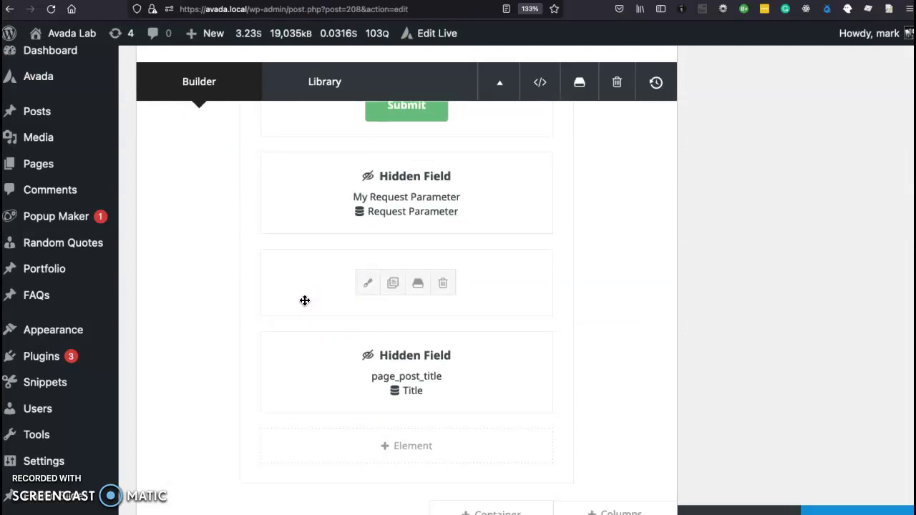
click(279, 300)
scroll(278, 300, down, 2)
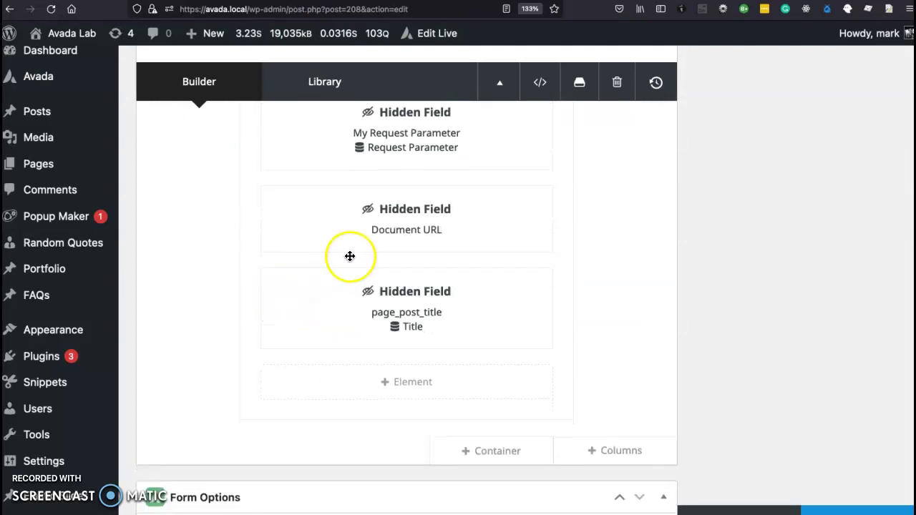
click(410, 247)
mouse_move(409, 246)
mouse_down()
mouse_move(374, 276)
mouse_move(362, 267)
mouse_move(365, 222)
mouse_up()
Open the Document URL hidden field settings and highlight its Field Name doc-url and Field Value label.
click(365, 219)
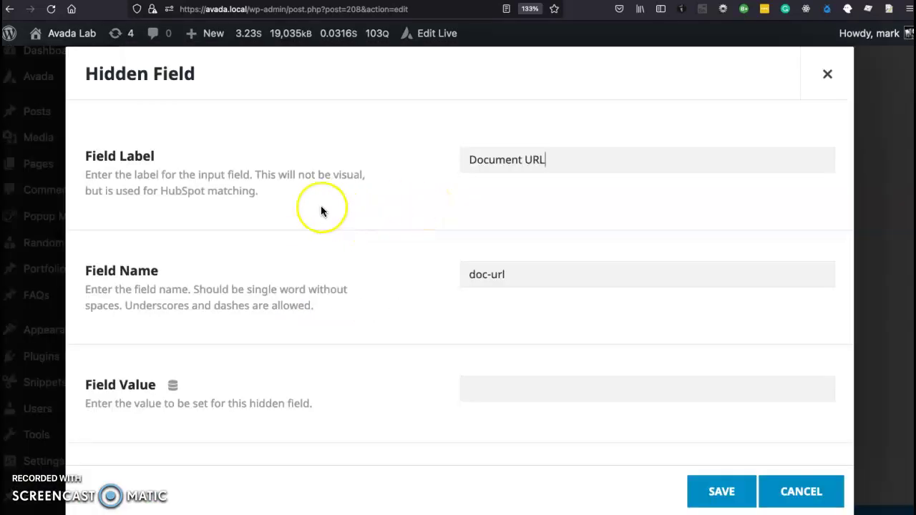
scroll(456, 179, down, 1)
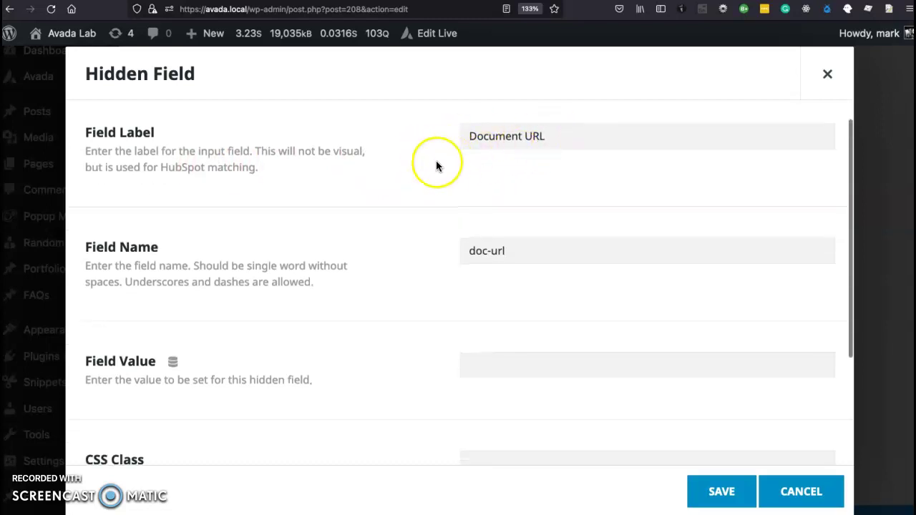
scroll(428, 168, down, 1)
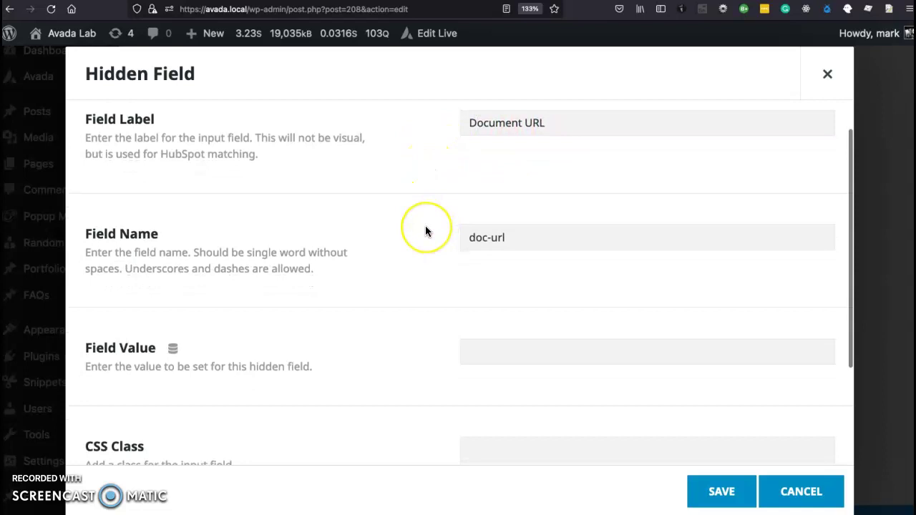
click(477, 237)
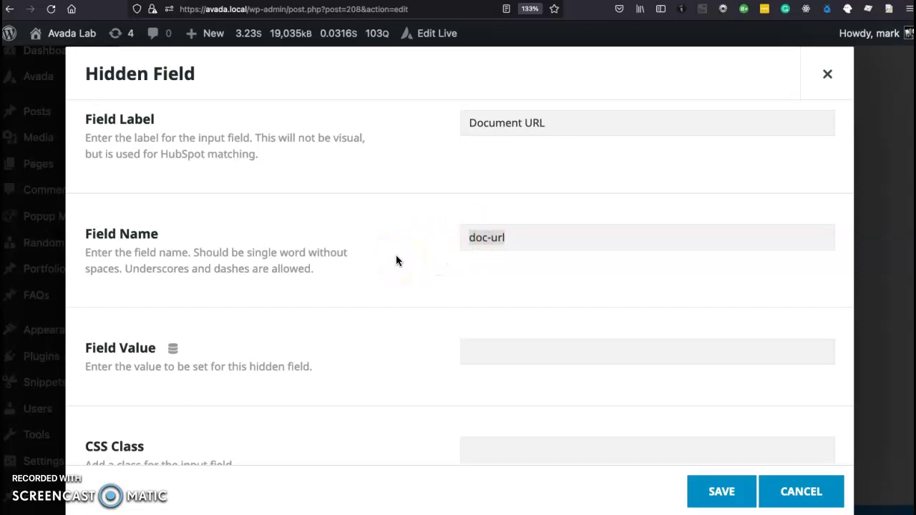
scroll(394, 270, up, 1)
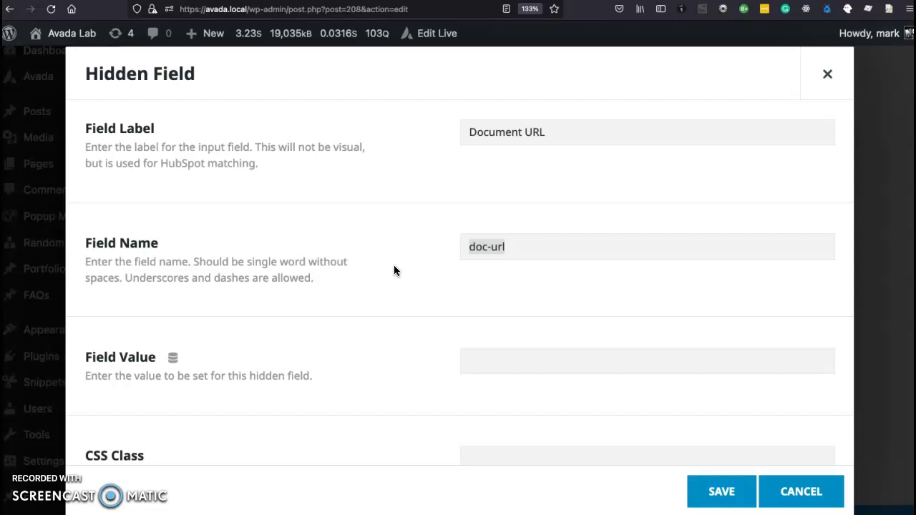
click(101, 360)
triple_click(100, 360)
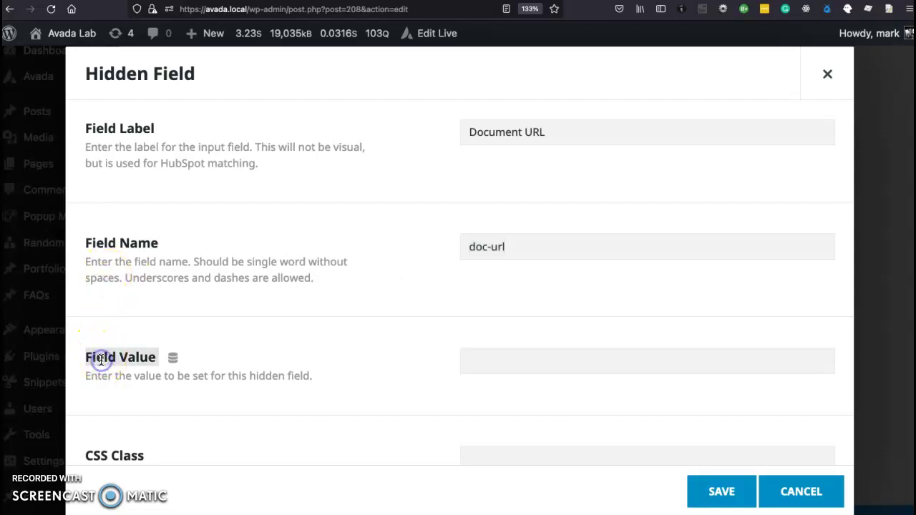
triple_click(511, 251)
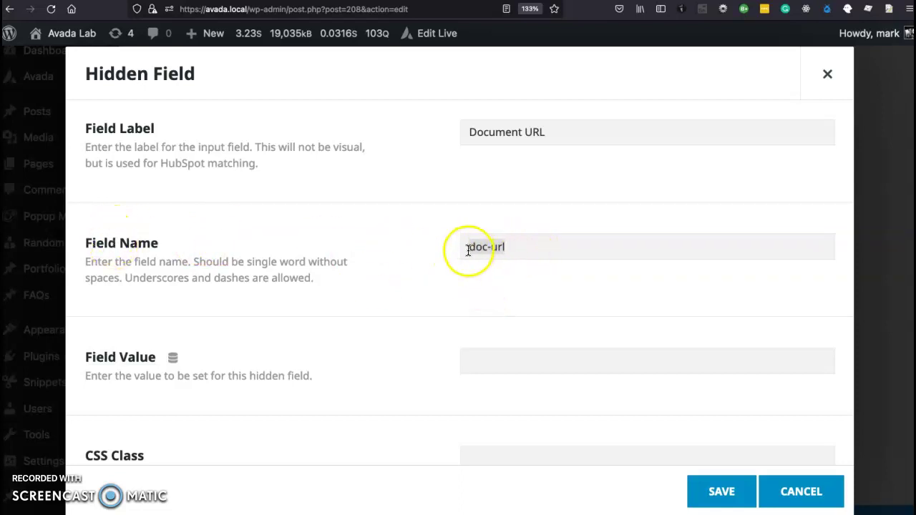
click(199, 263)
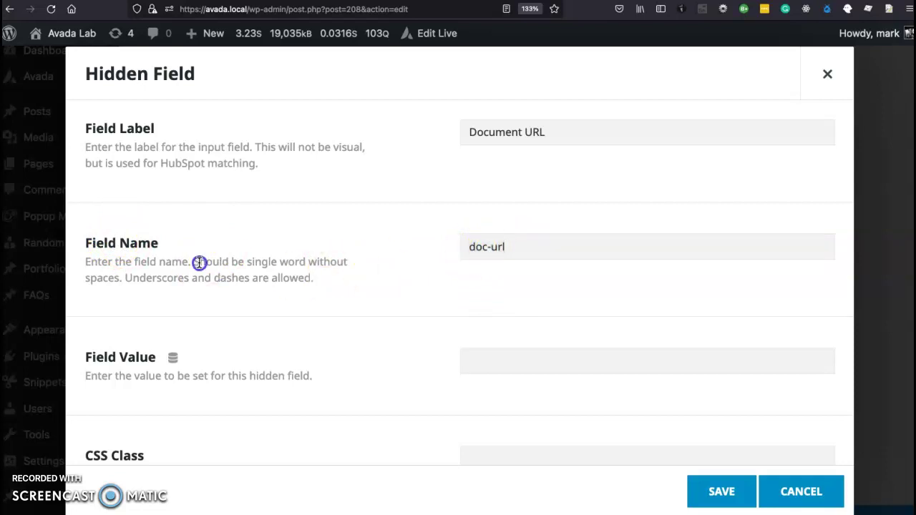
triple_click(199, 263)
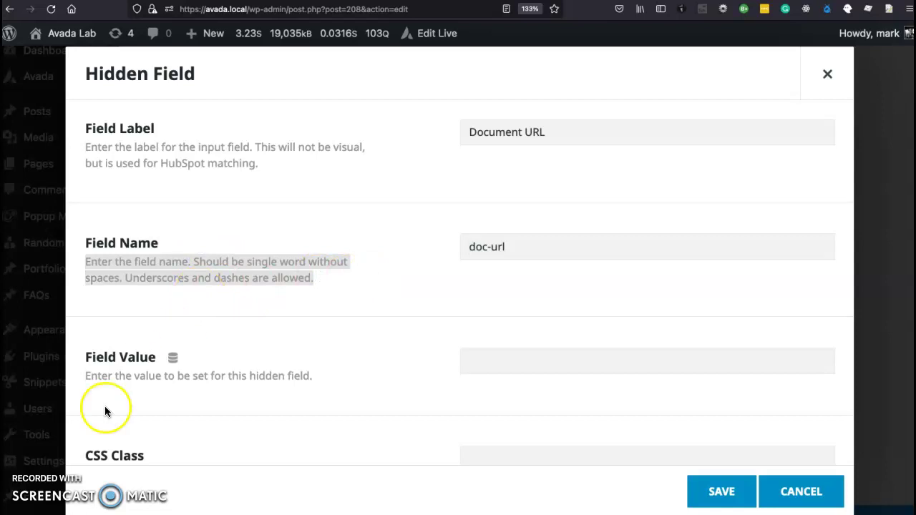
triple_click(108, 356)
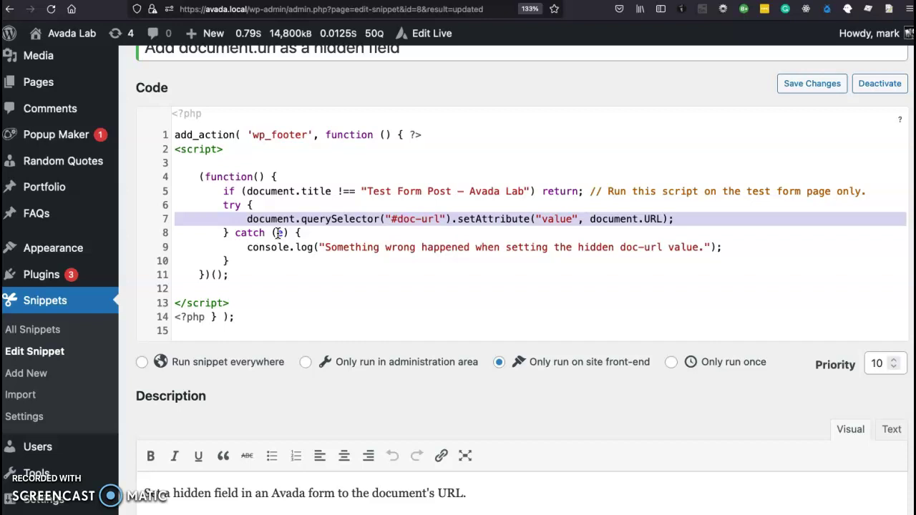
click(417, 219)
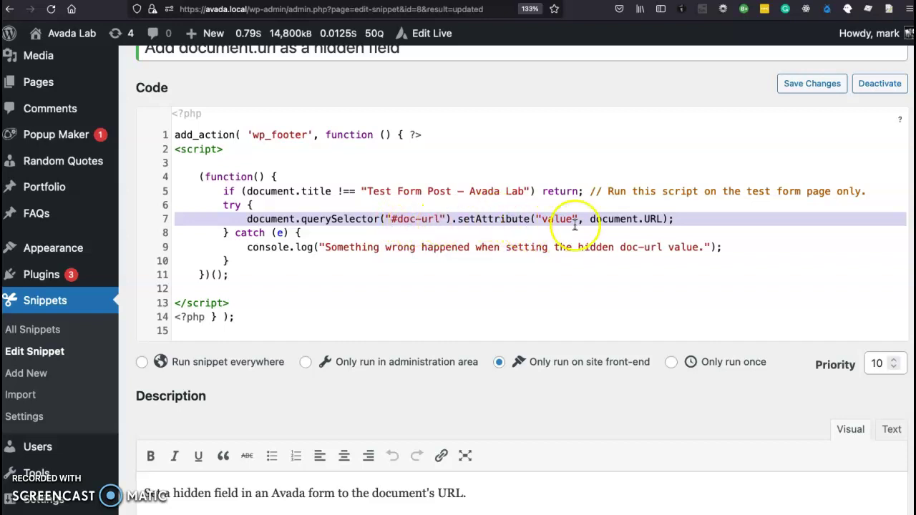
double_click(624, 222)
click(623, 222)
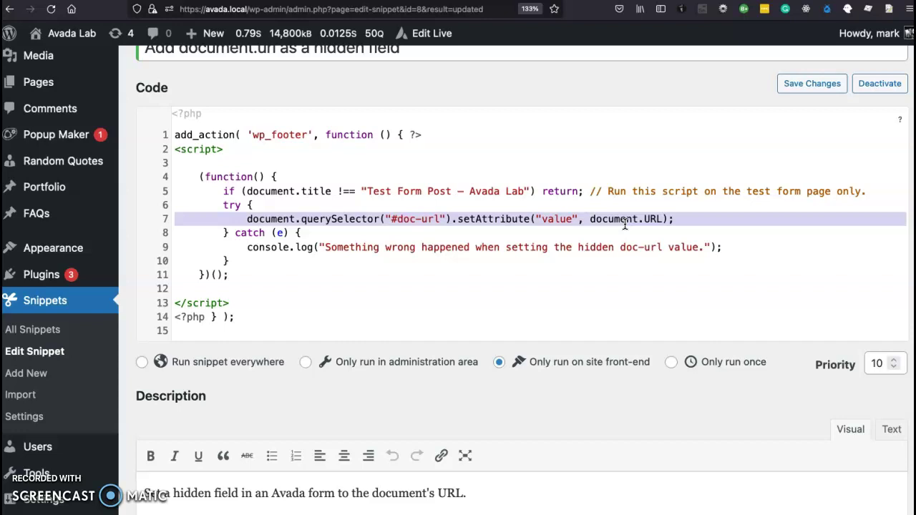
key(ctrl+Tab)
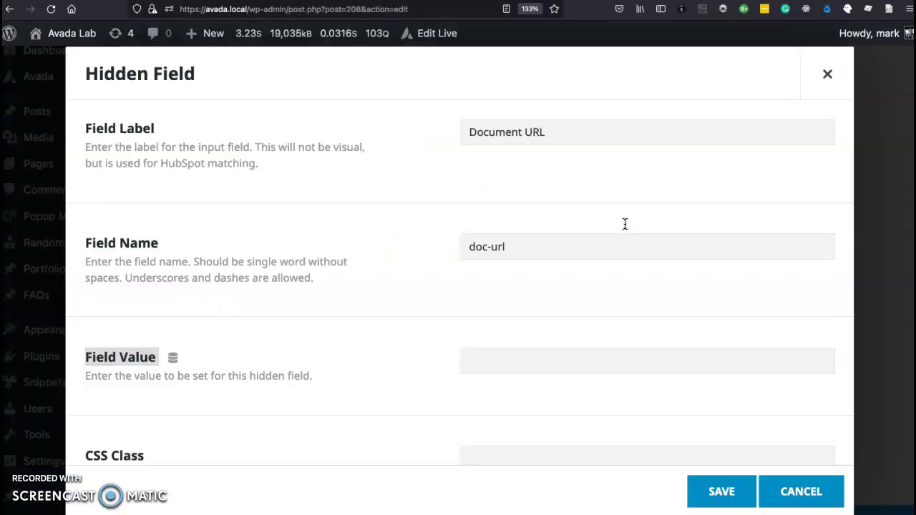
Cancel the Document URL settings and open the page_post_title field's settings, selecting its name.
click(803, 491)
scroll(594, 399, down, 1)
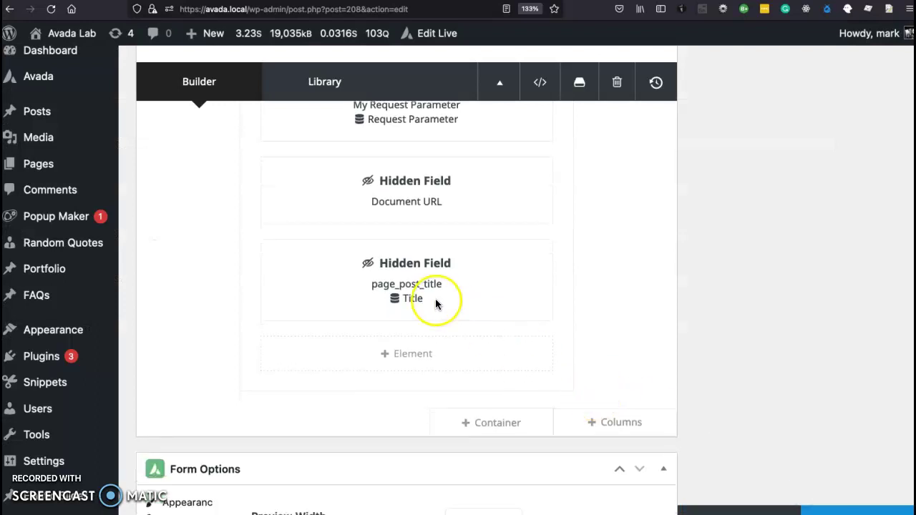
mouse_move(444, 296)
click(368, 281)
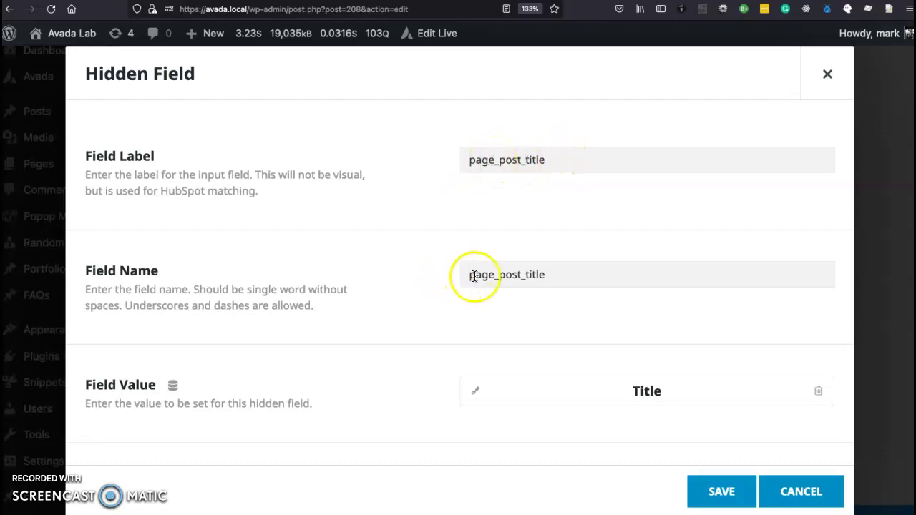
double_click(567, 274)
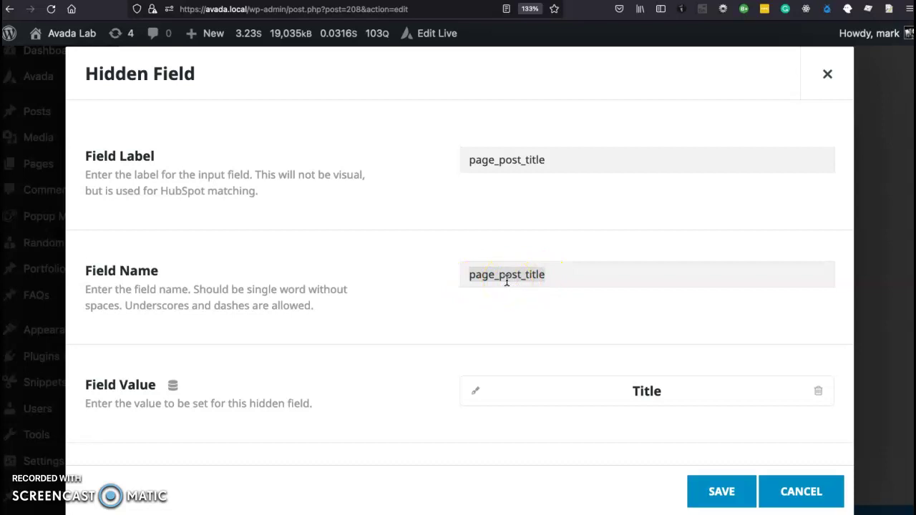
scroll(519, 282, down, 1)
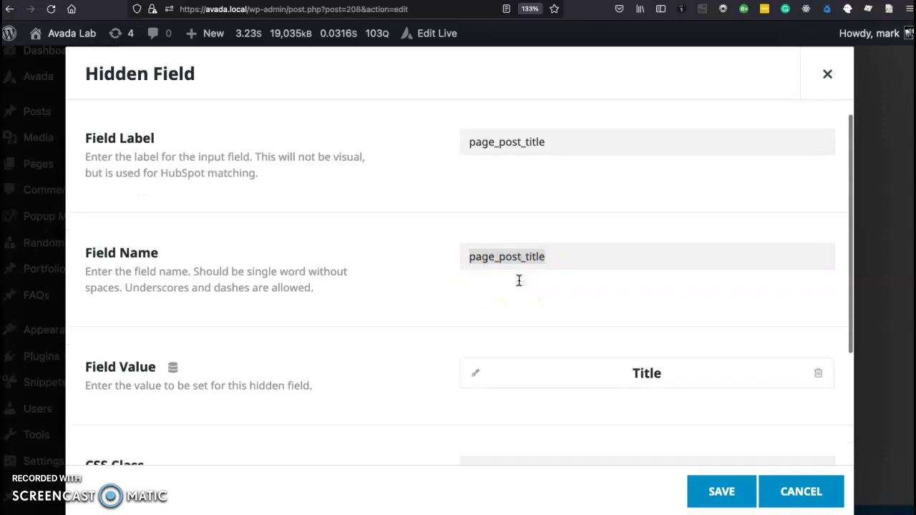
scroll(359, 337, down, 2)
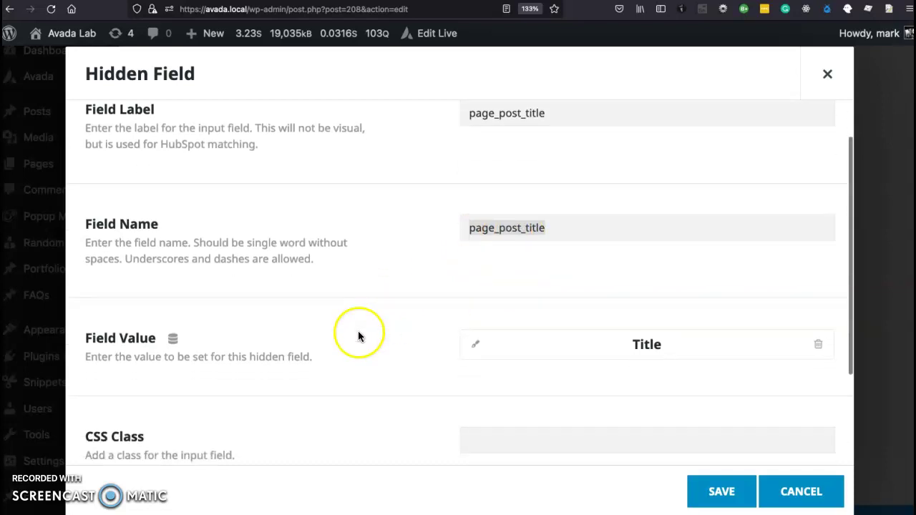
Set the Field Value to the Title dynamic content from Avada Form.
click(174, 342)
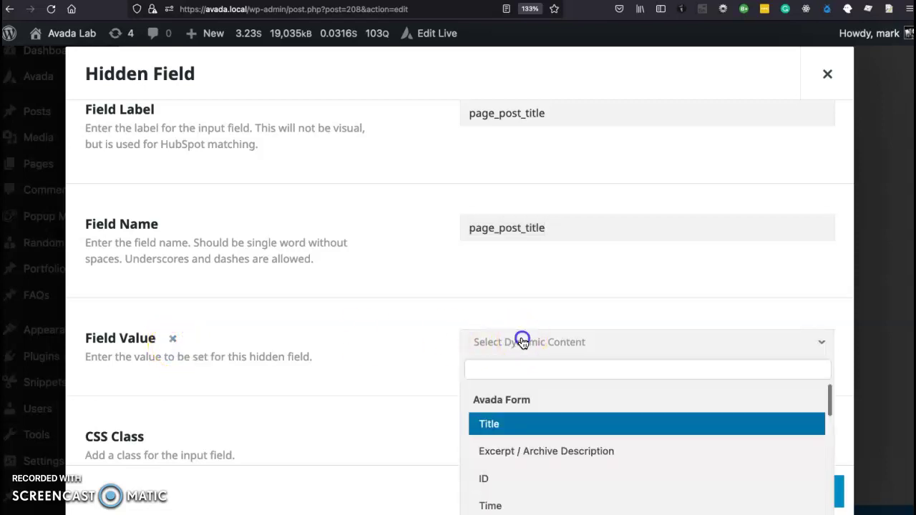
click(521, 343)
scroll(480, 346, down, 1)
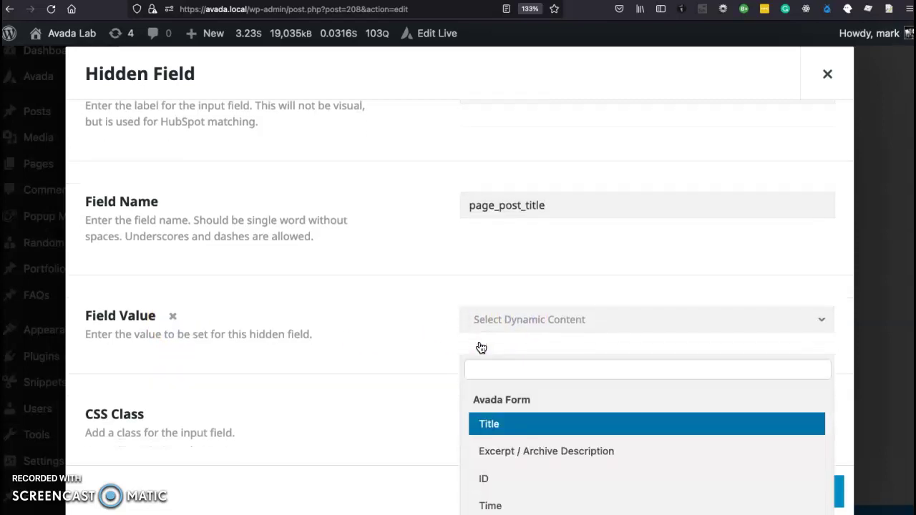
click(496, 427)
Review the Include Context, Before, After and Fallback options, then cancel the dialog unsaved.
scroll(602, 400, down, 3)
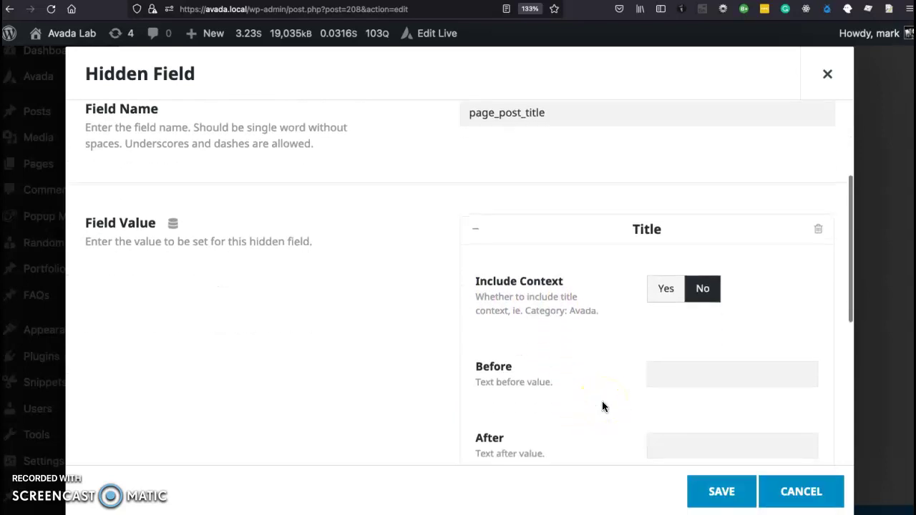
scroll(602, 407, down, 1)
scroll(602, 406, down, 1)
click(562, 282)
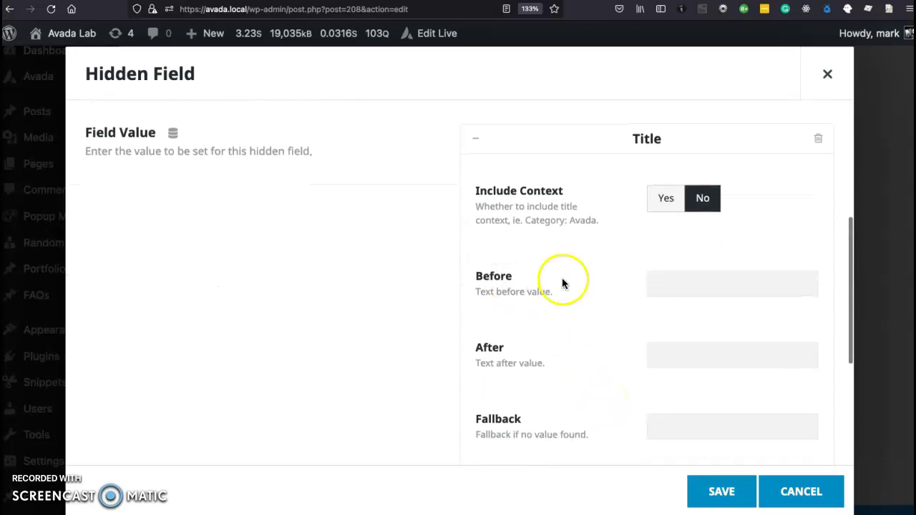
scroll(615, 401, down, 1)
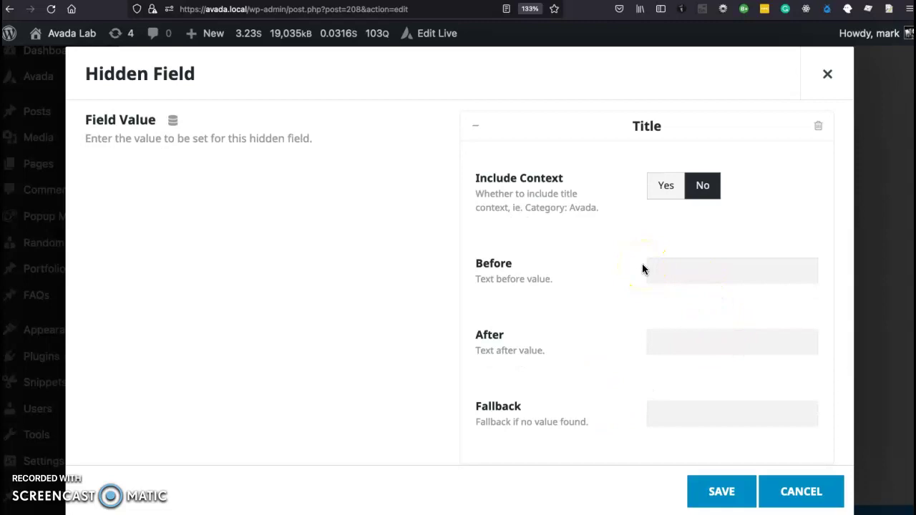
click(765, 433)
click(785, 501)
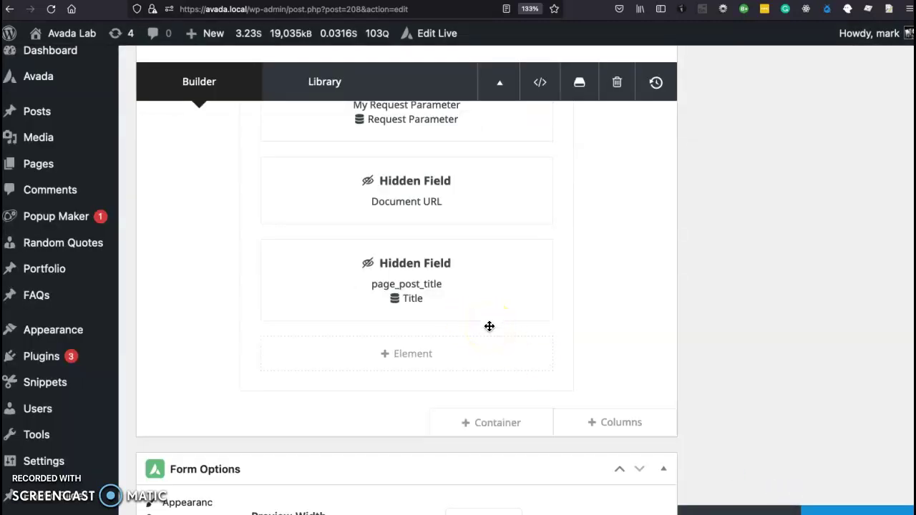
Switch to the next browser tab with Ctrl+Tab.
key(ctrl+Tab)
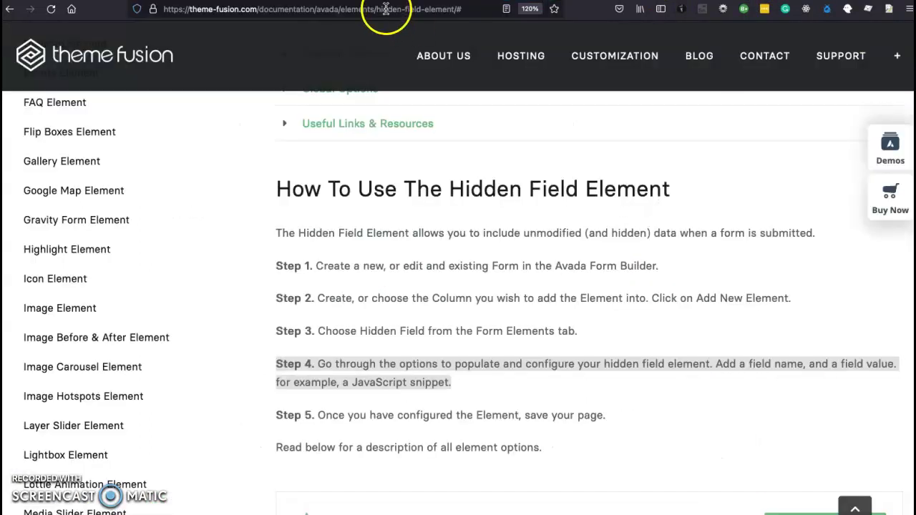
Highlight the guide's Step 4 paragraph and the Field Value option description under Element Options.
click(386, 8)
click(638, 320)
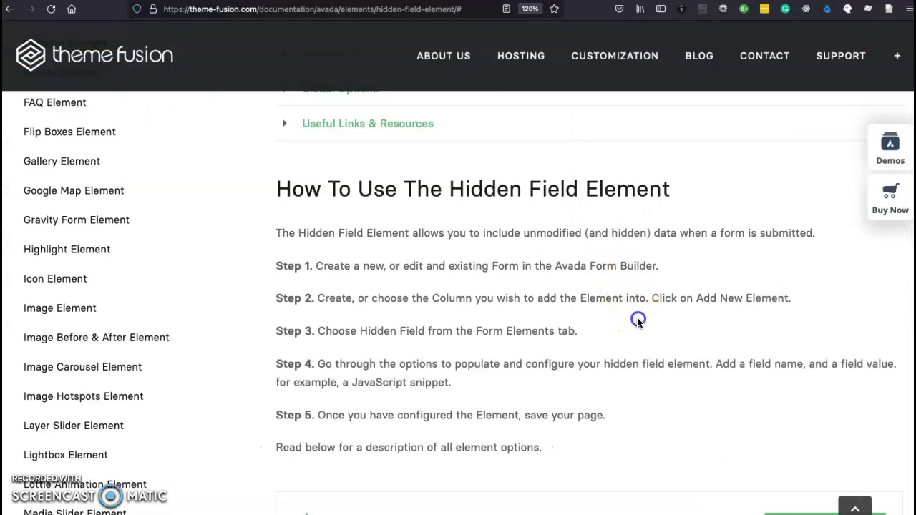
scroll(637, 321, down, 1)
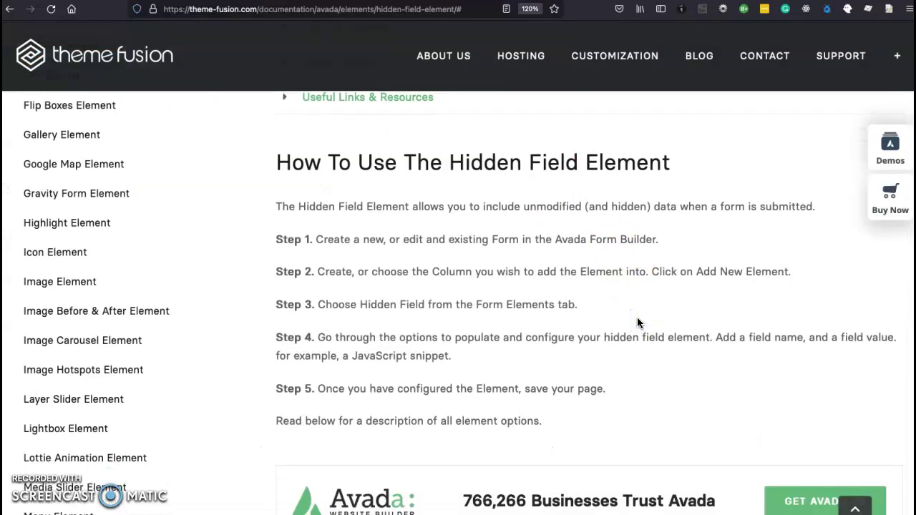
triple_click(297, 340)
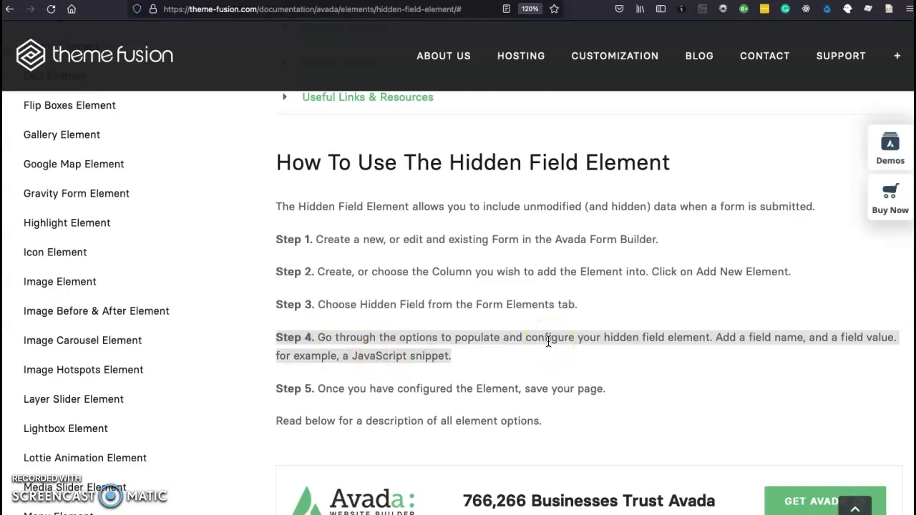
click(570, 355)
scroll(570, 354, down, 1)
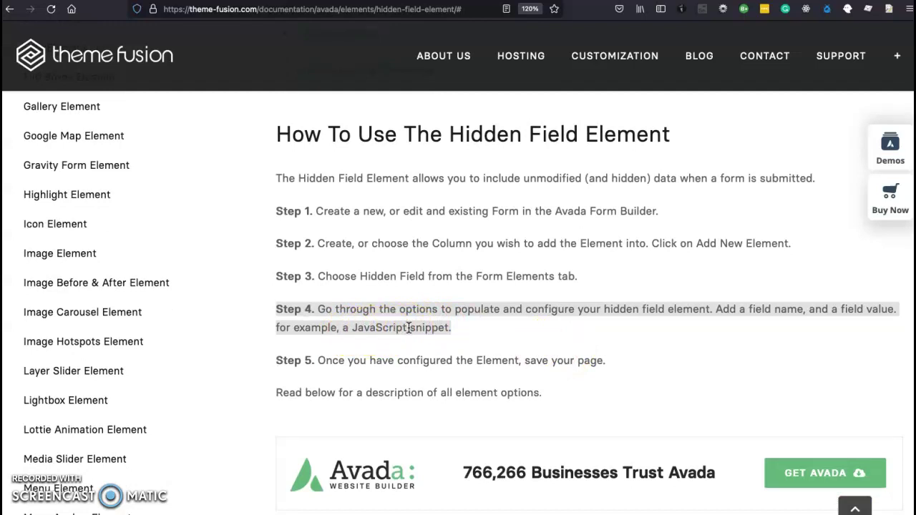
scroll(542, 332, down, 1)
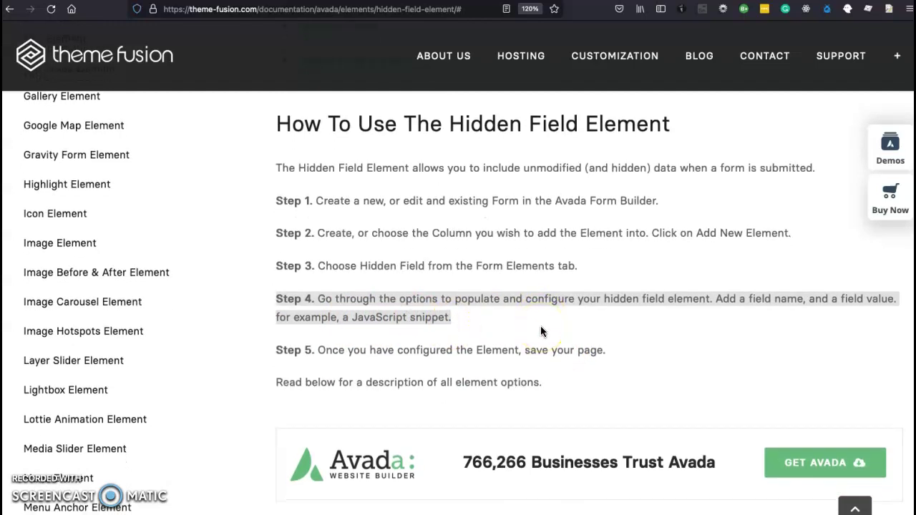
scroll(542, 330, down, 1)
scroll(548, 332, down, 10)
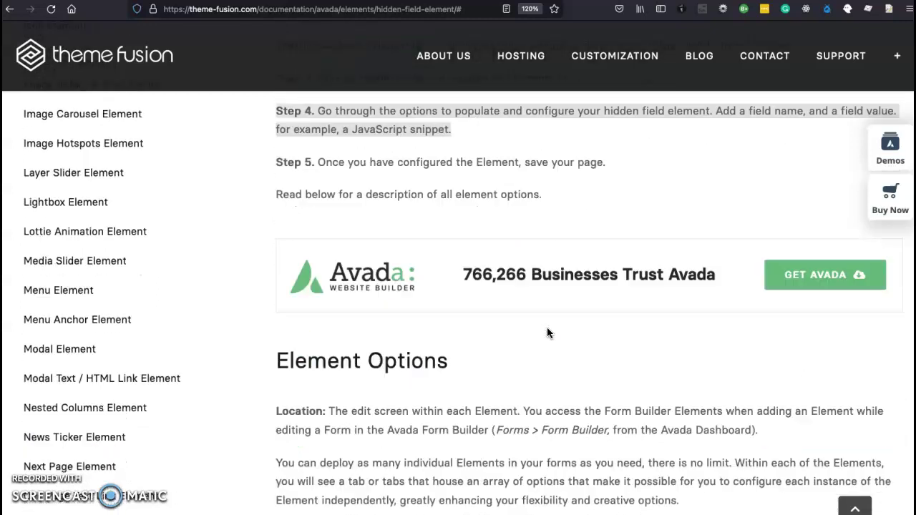
scroll(546, 327, down, 2)
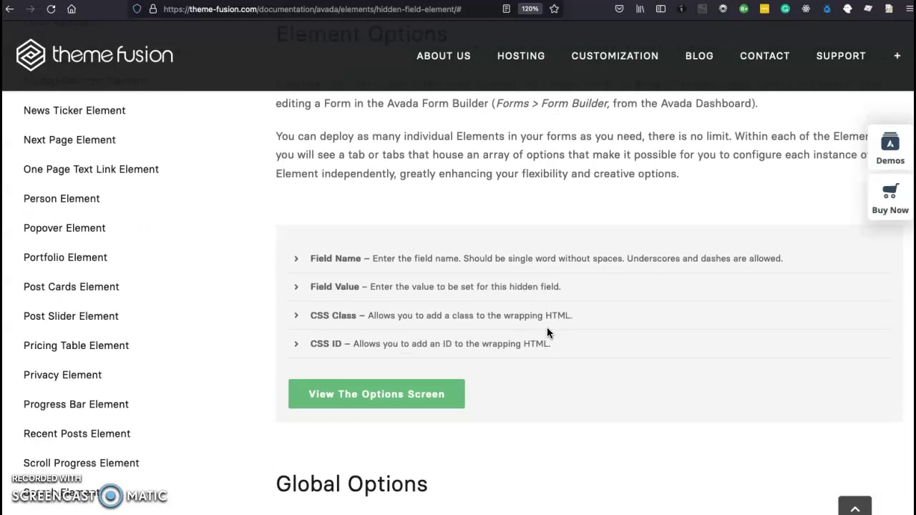
triple_click(375, 289)
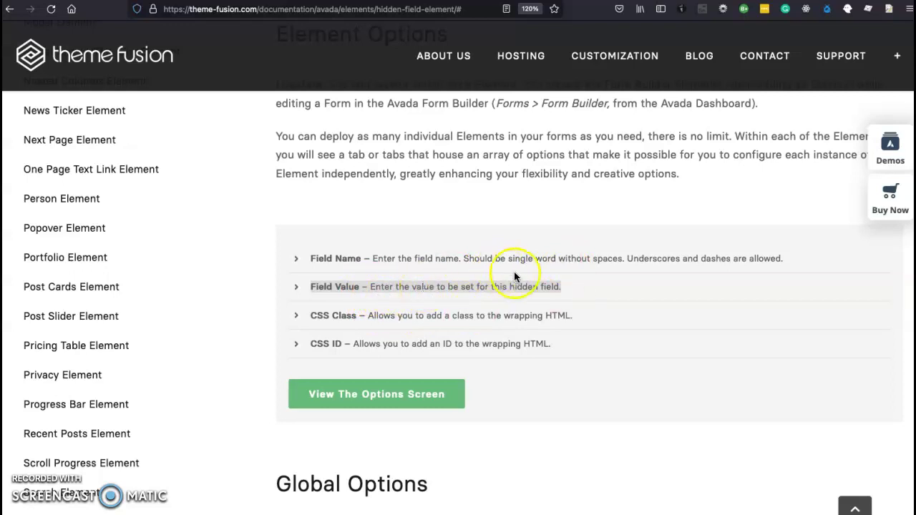
scroll(642, 279, up, 1)
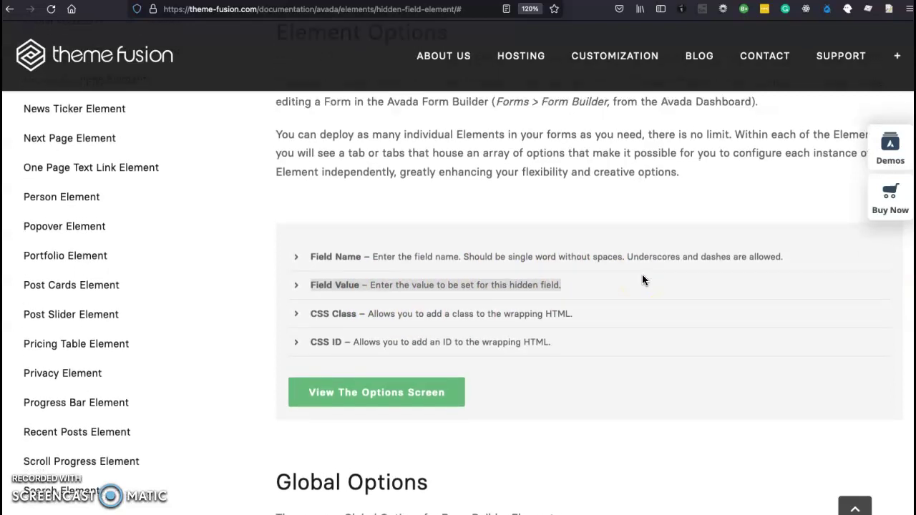